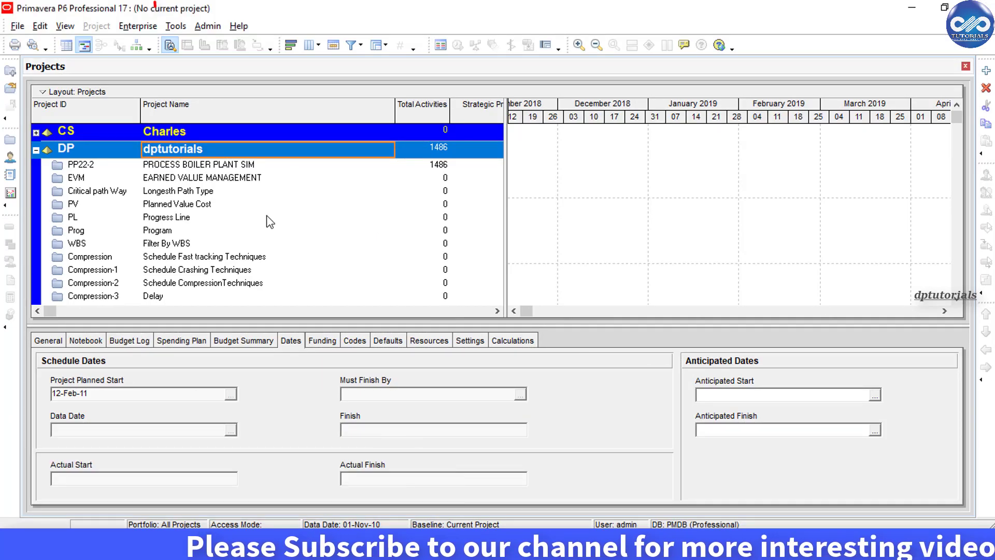
- Open Tools > Reports > Reports to list groups like Standard PMO Reports
{"action": "left_click", "coordinate": [176, 27]}
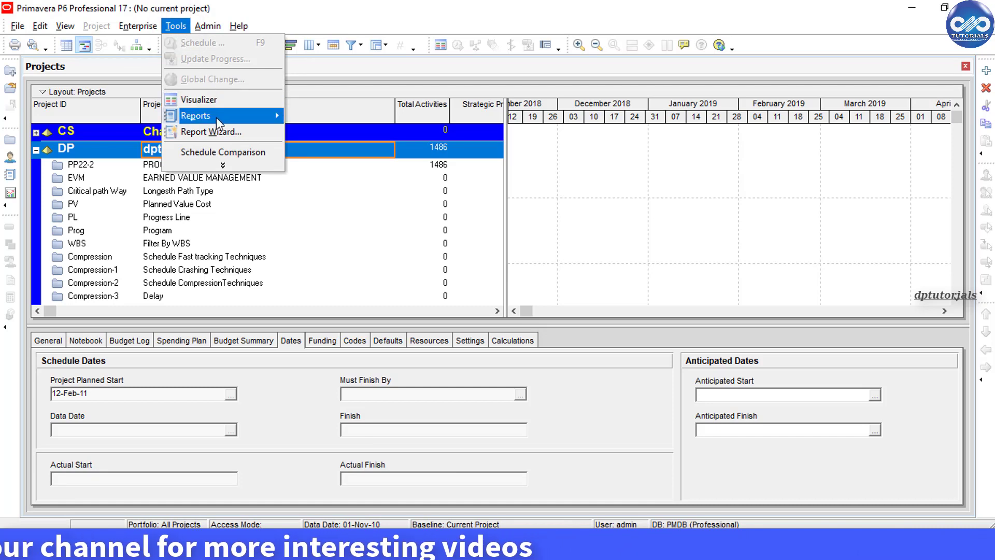
{"action": "mouse_move", "coordinate": [216, 117]}
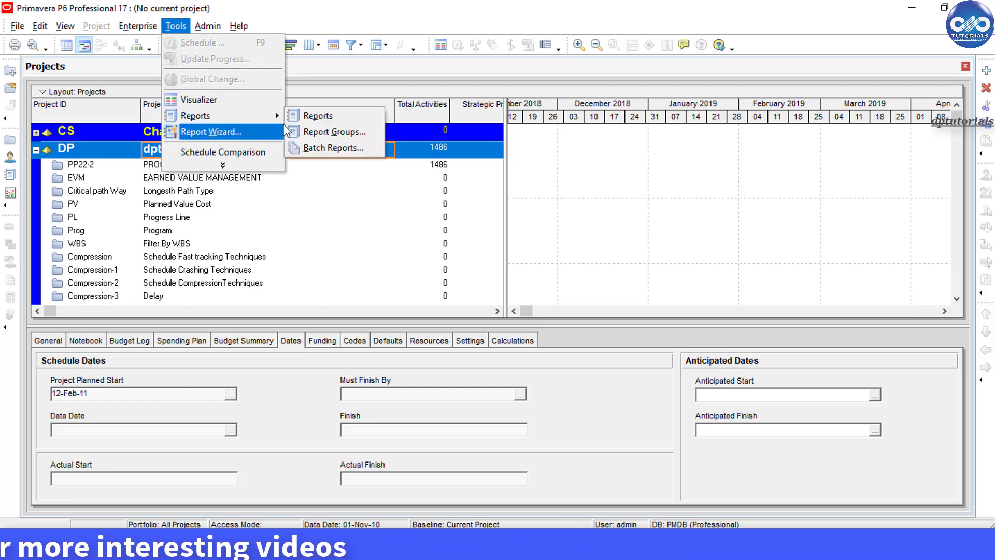
{"action": "left_click", "coordinate": [365, 119]}
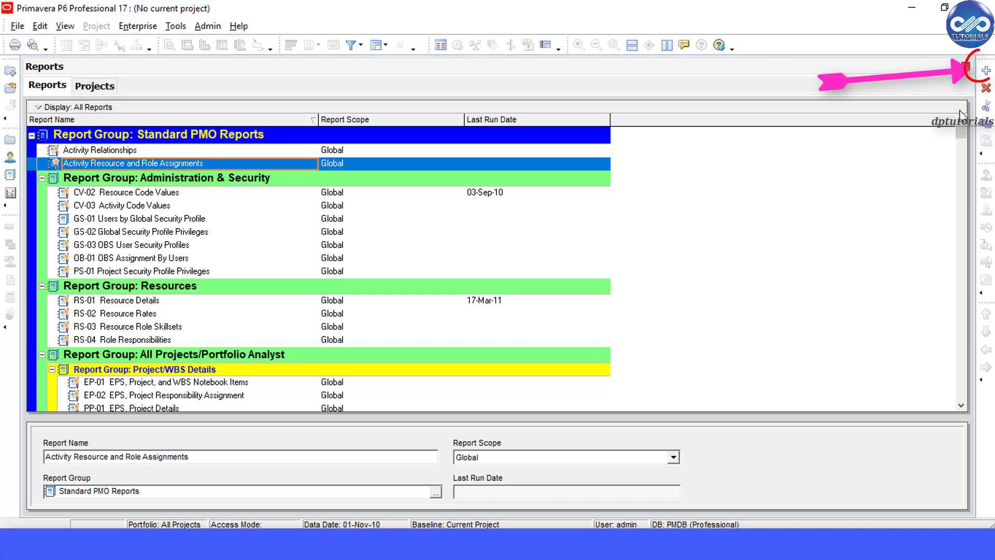
- Add a new wizard report with Activity Relationships as the subject area, with no additional subject areas
{"action": "left_click", "coordinate": [987, 72]}
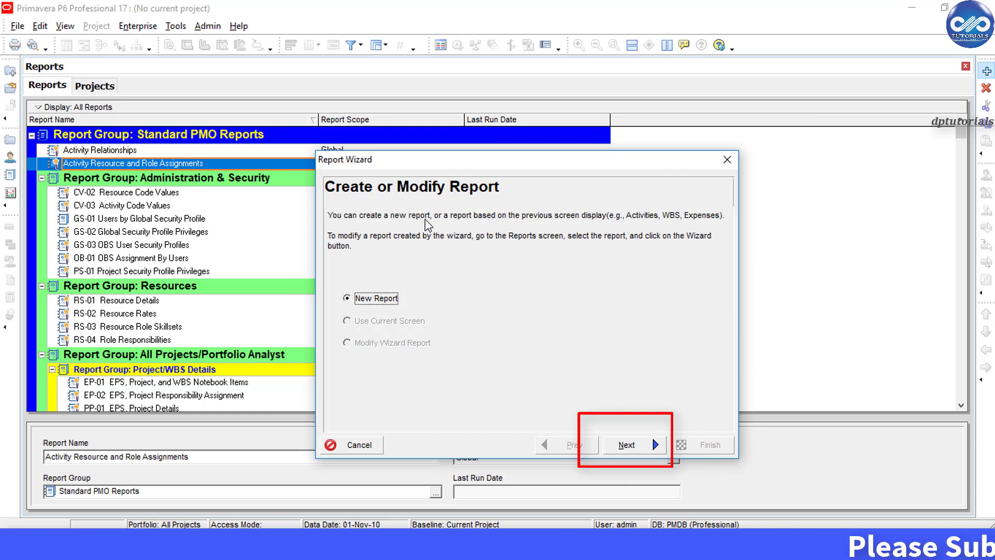
{"action": "left_click", "coordinate": [627, 444]}
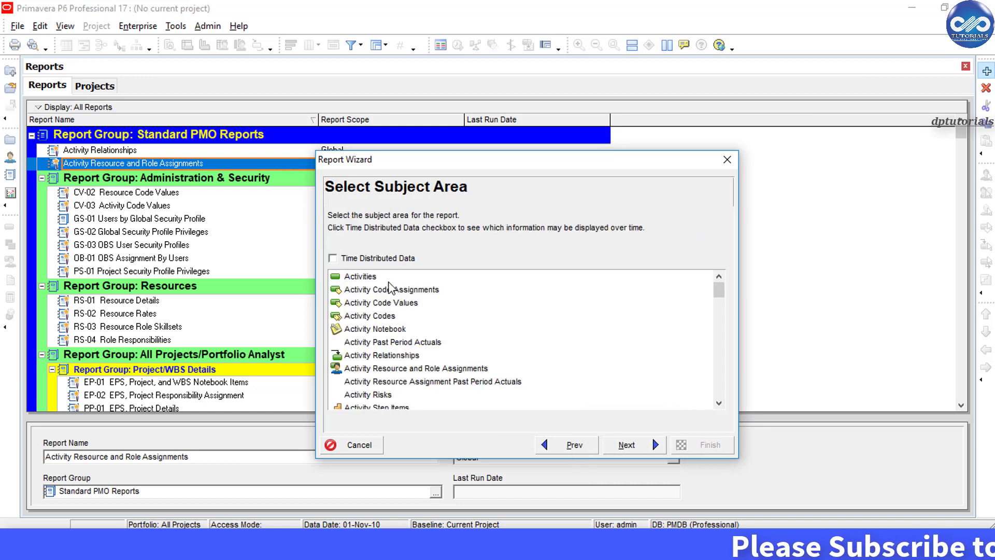
{"action": "left_click", "coordinate": [399, 356]}
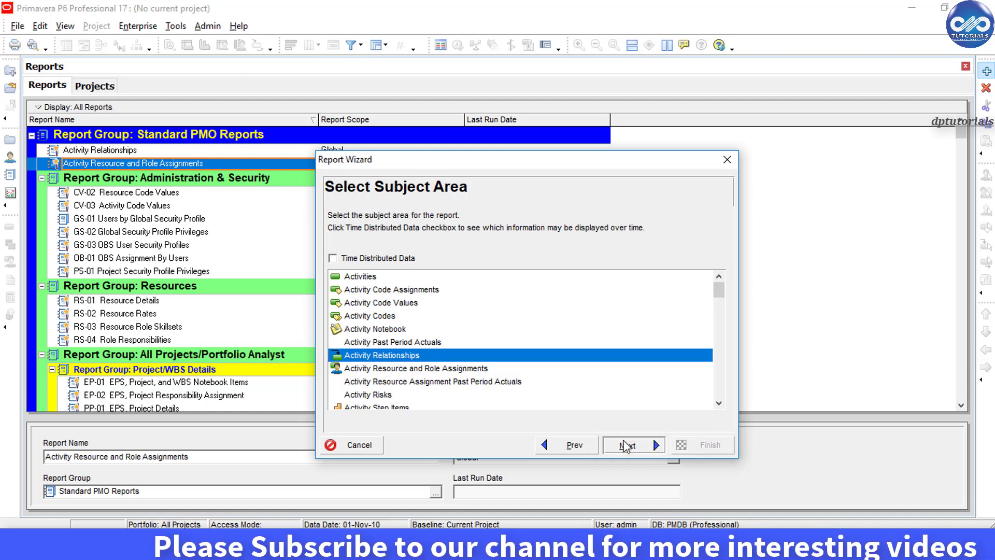
{"action": "left_click", "coordinate": [625, 445]}
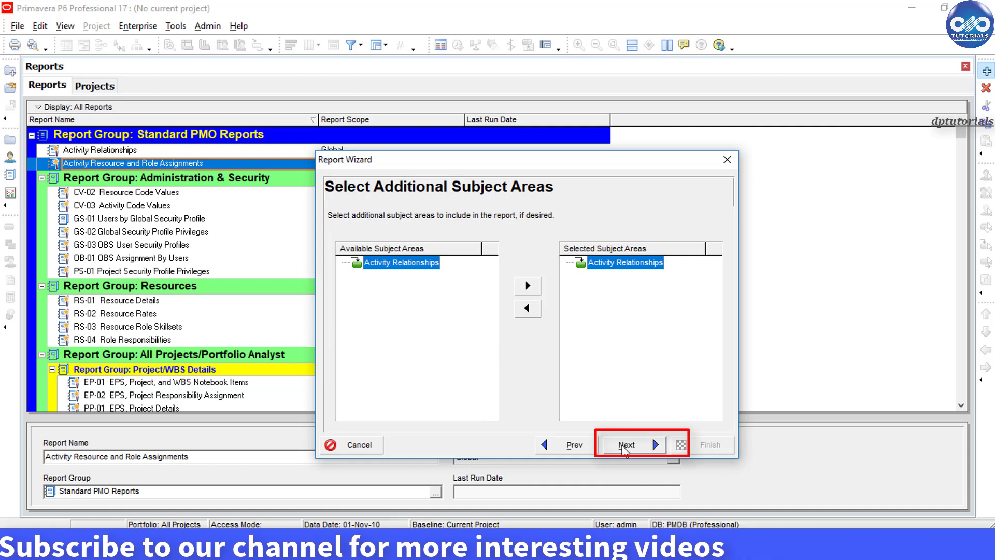
{"action": "left_click", "coordinate": [625, 446]}
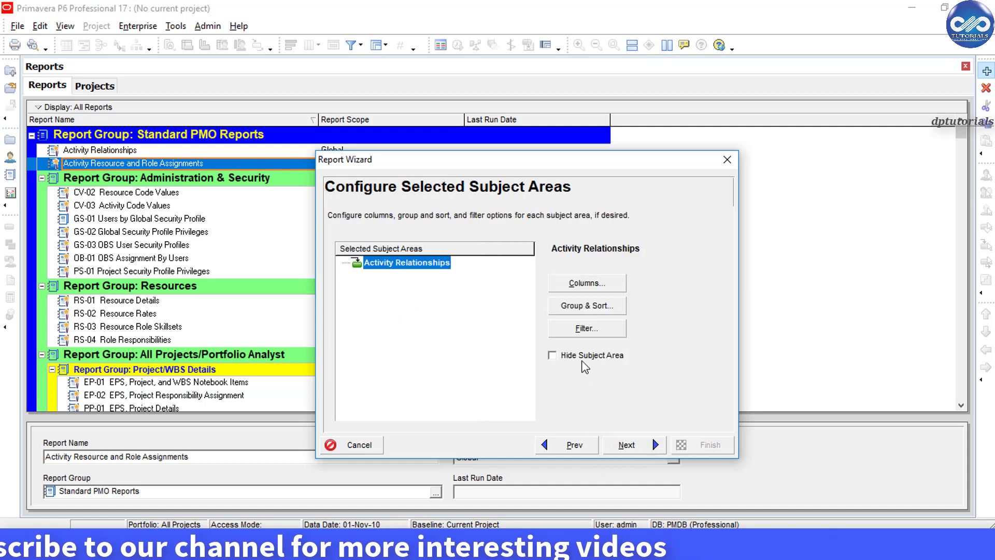
- Replace the default columns with Predecessor ID, Successor ID, Successor Name, Critical, Relationship Type and Lag
{"action": "left_click", "coordinate": [591, 284]}
{"action": "left_click", "coordinate": [442, 301]}
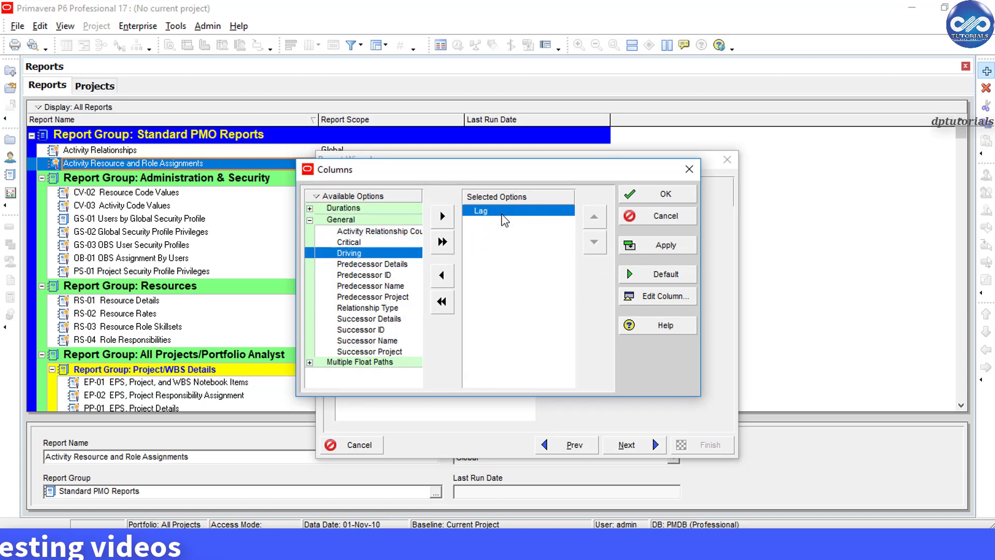
{"action": "left_click", "coordinate": [311, 242]}
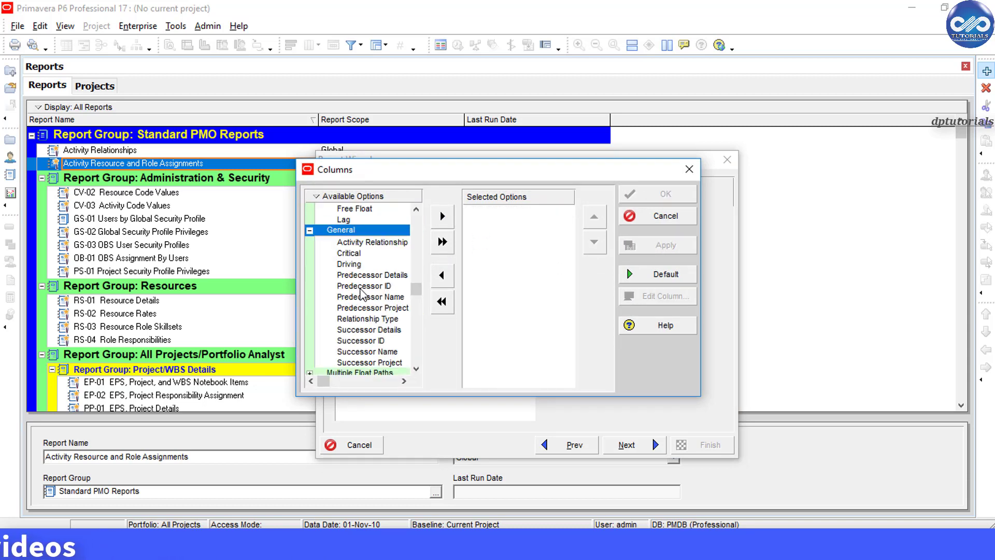
{"action": "double_click", "coordinate": [361, 287]}
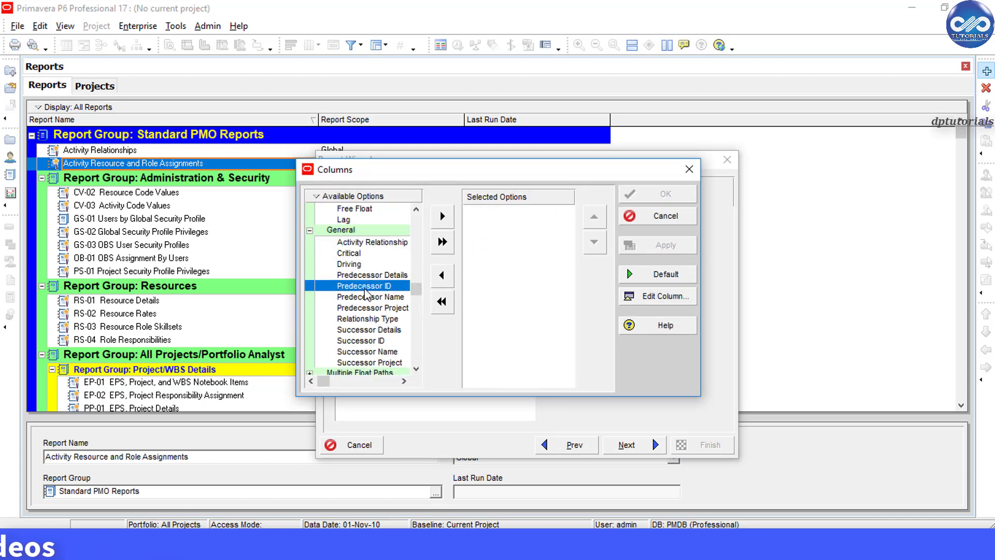
{"action": "double_click", "coordinate": [380, 342]}
{"action": "double_click", "coordinate": [380, 342]}
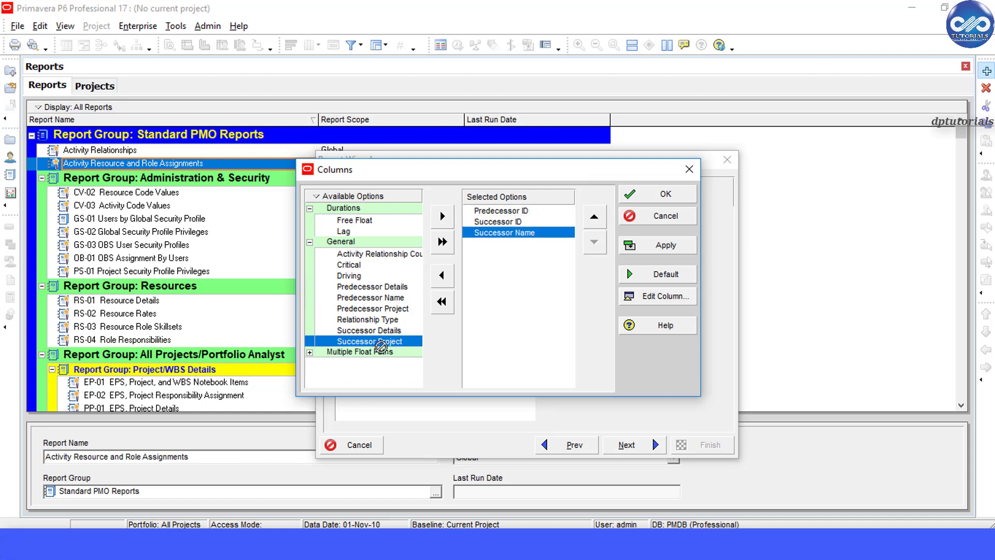
{"action": "double_click", "coordinate": [359, 266]}
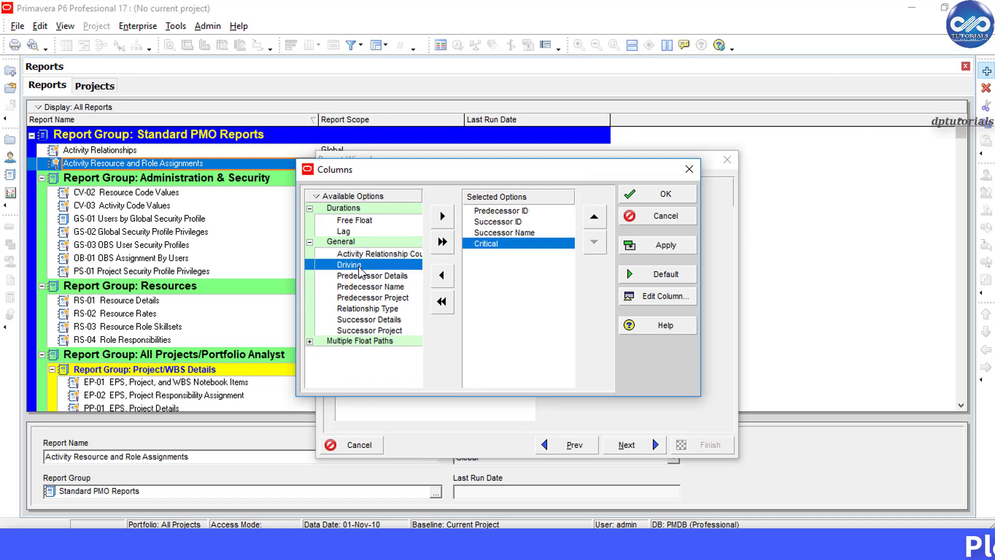
{"action": "double_click", "coordinate": [373, 310]}
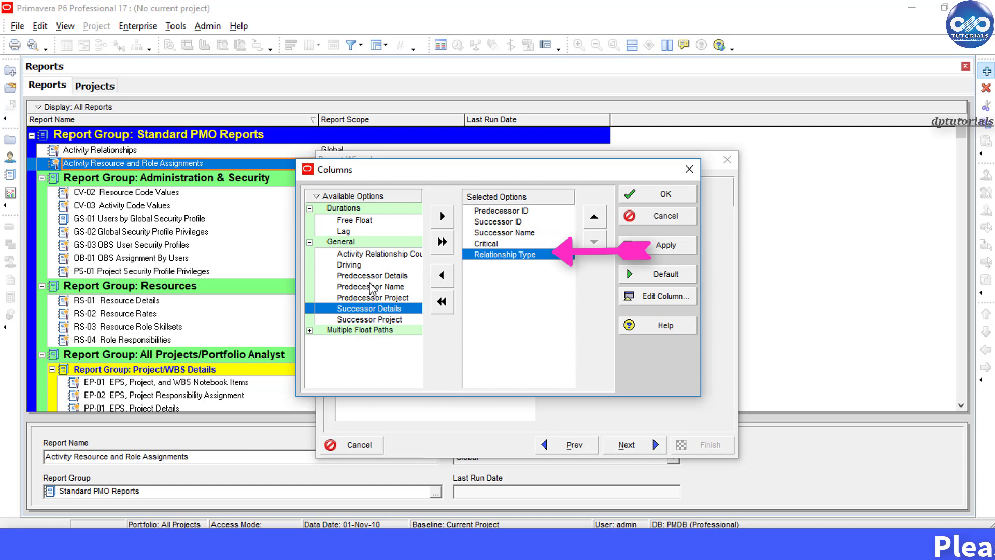
{"action": "double_click", "coordinate": [346, 232]}
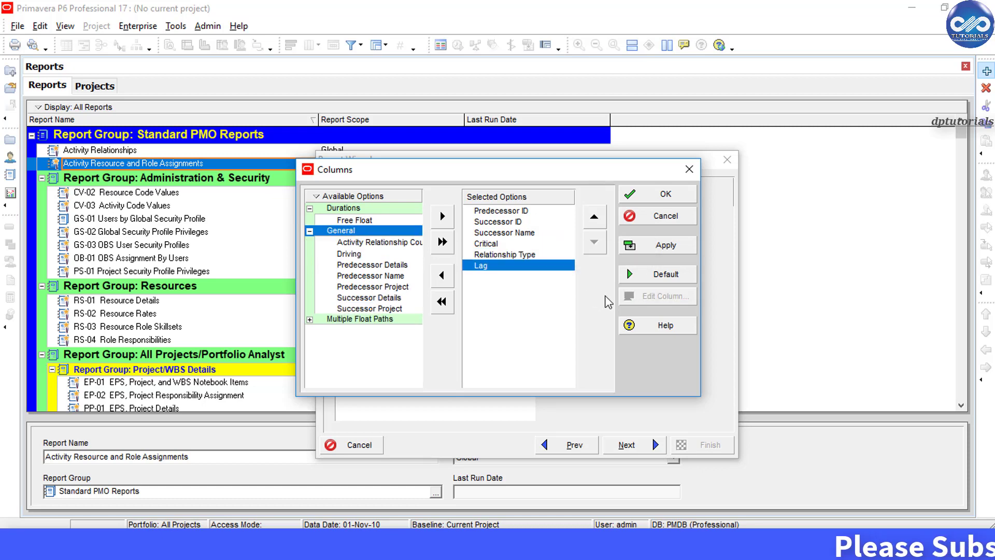
{"action": "left_click", "coordinate": [654, 194]}
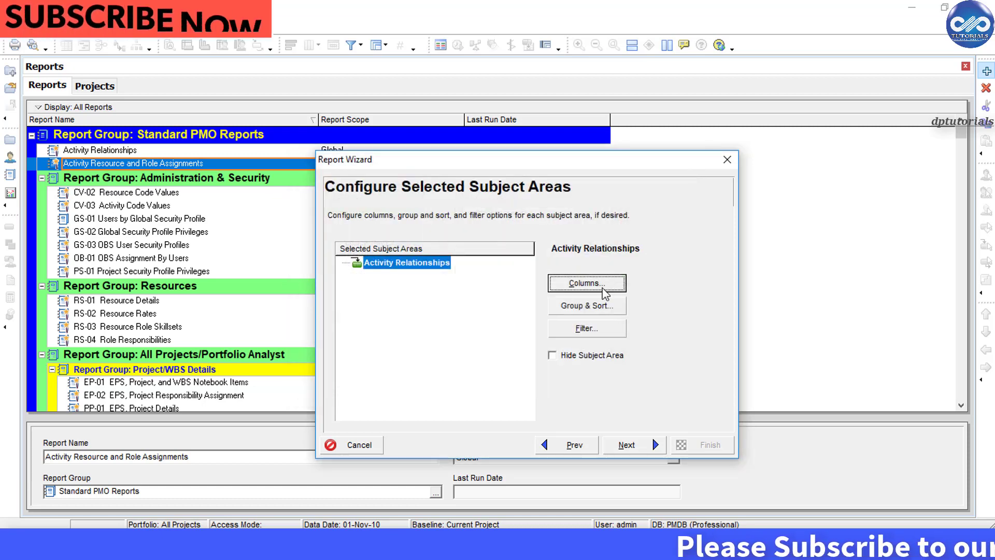
- Change the report's Group By setting from WBS to <None>
{"action": "left_click", "coordinate": [622, 309]}
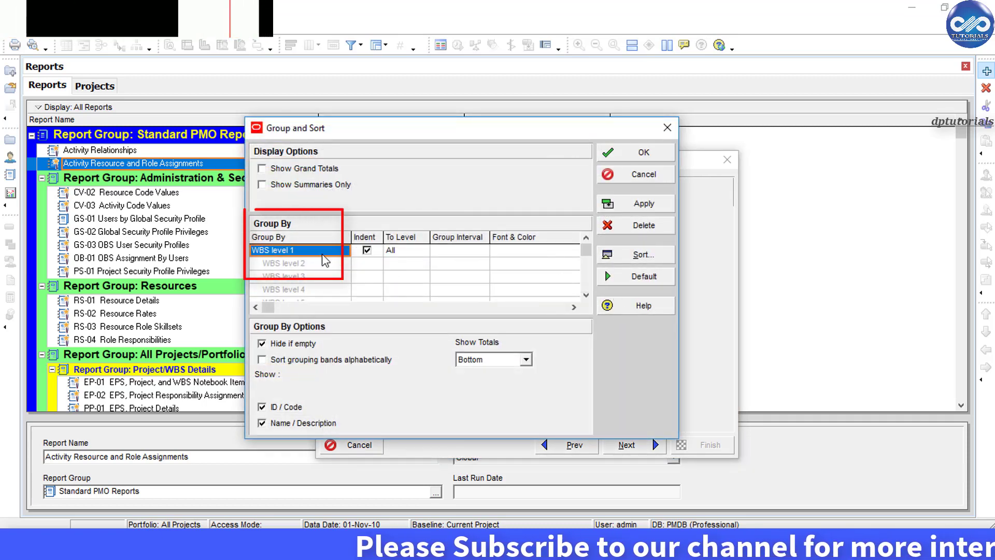
{"action": "left_click", "coordinate": [334, 258]}
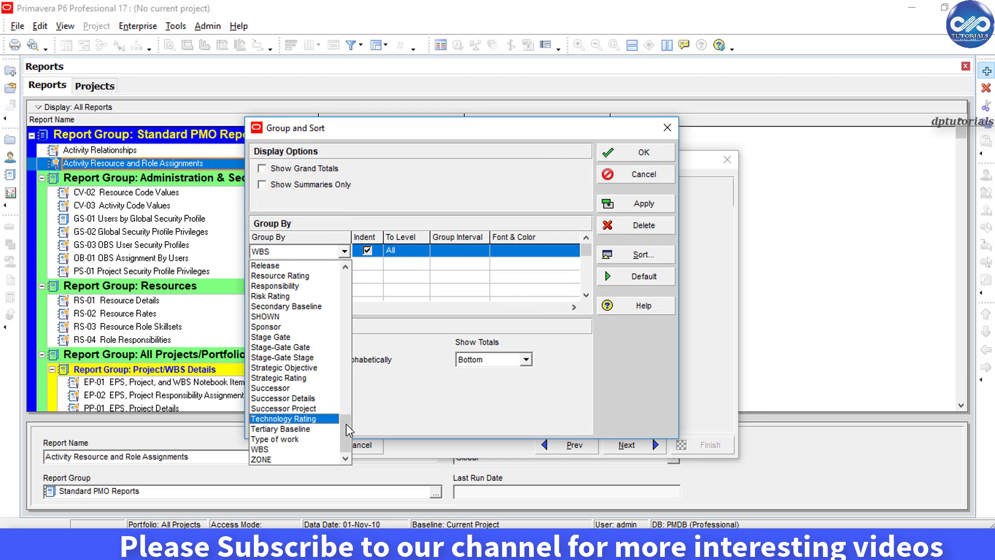
{"action": "scroll", "coordinate": [362, 283], "scroll_direction": "up", "scroll_amount": 10}
{"action": "left_click", "coordinate": [264, 265]}
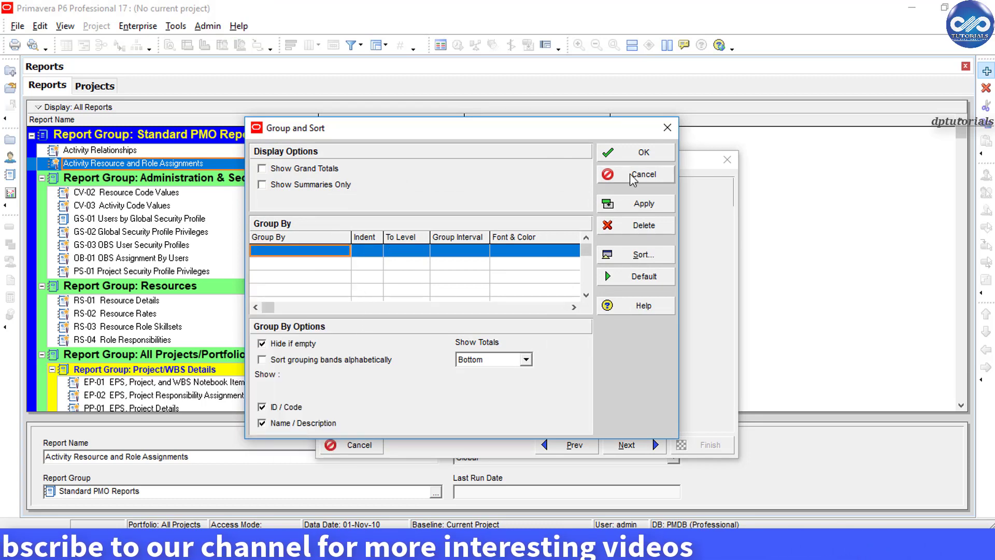
{"action": "left_click", "coordinate": [650, 154]}
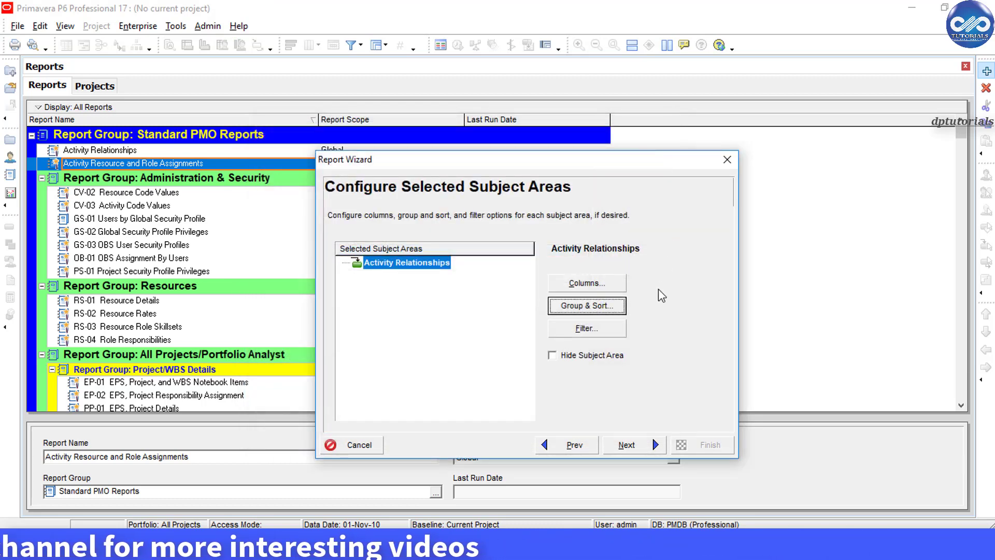
- Add a report filter where Lag is not equal to 0d
{"action": "left_click", "coordinate": [619, 332]}
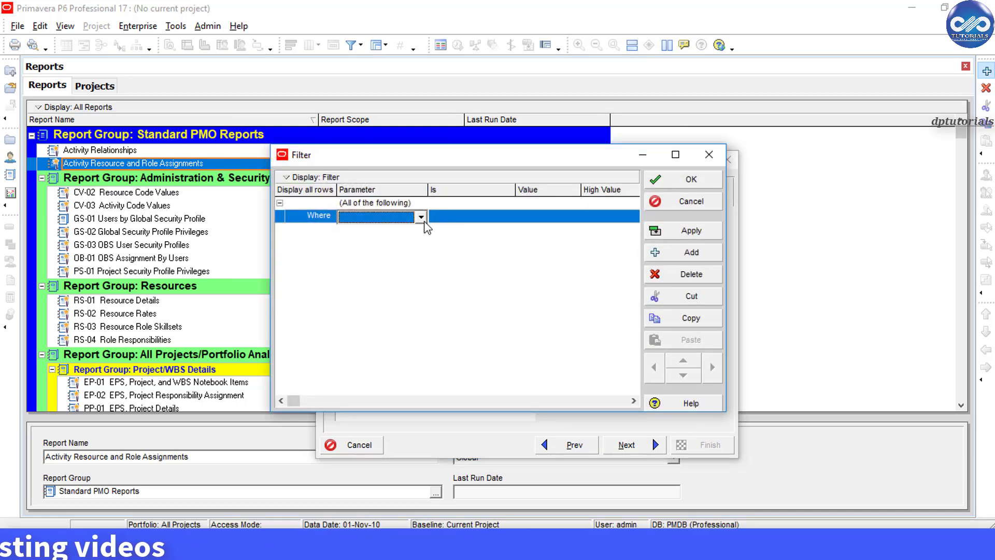
{"action": "left_click", "coordinate": [421, 218]}
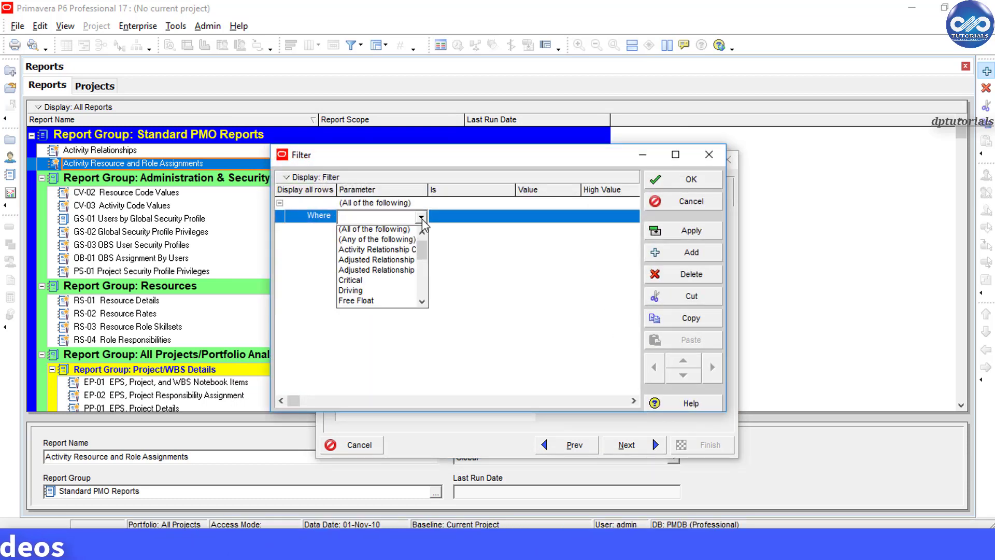
{"action": "key", "text": "l"}
{"action": "key", "text": "Return"}
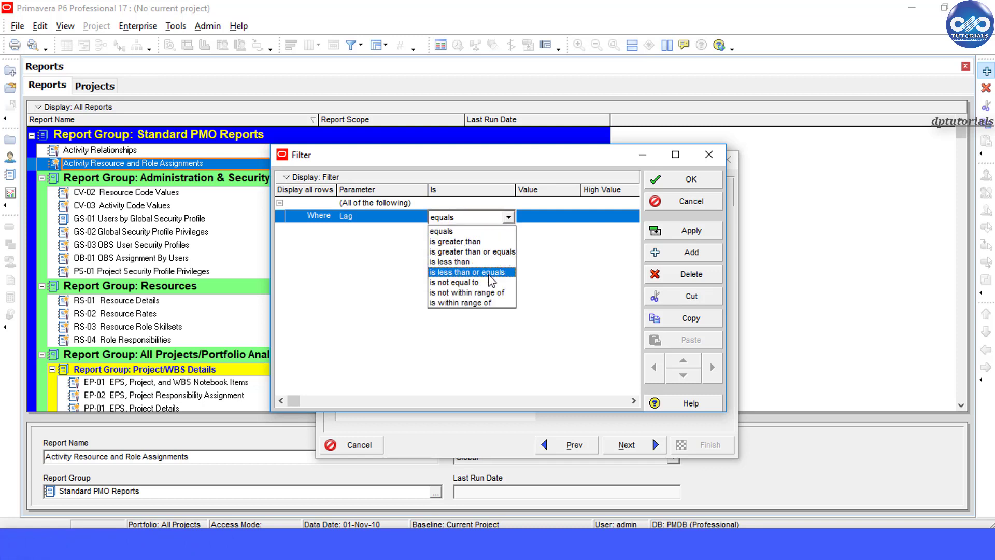
{"action": "left_click", "coordinate": [466, 282]}
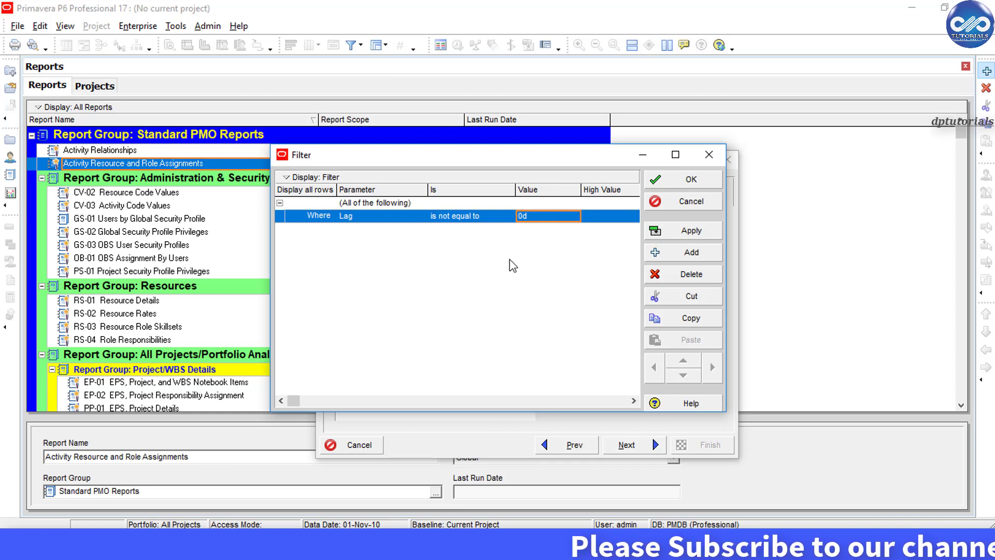
{"action": "left_click", "coordinate": [689, 180]}
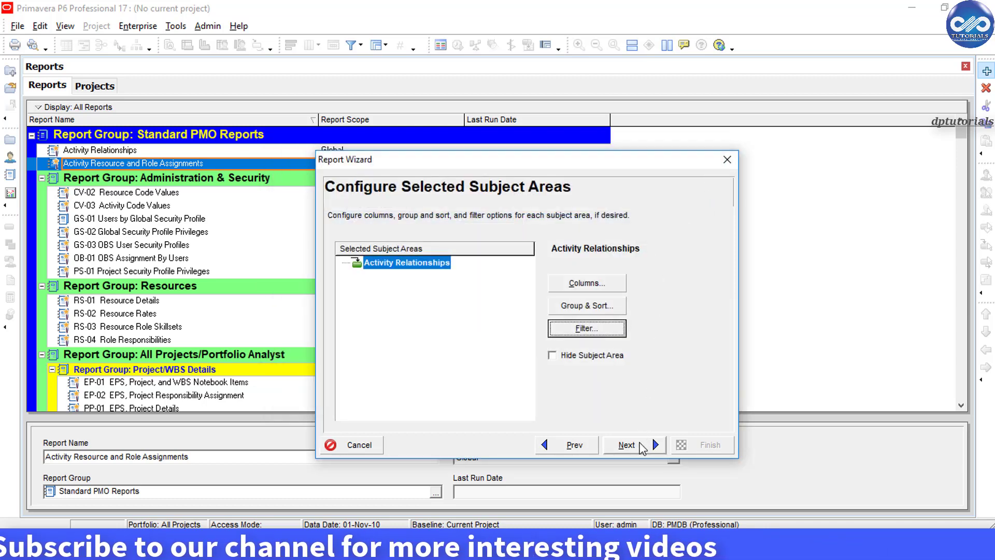
- Append 'Lag' to the title, making it 'Activity Relationships Lag Report'
{"action": "left_click", "coordinate": [641, 445]}
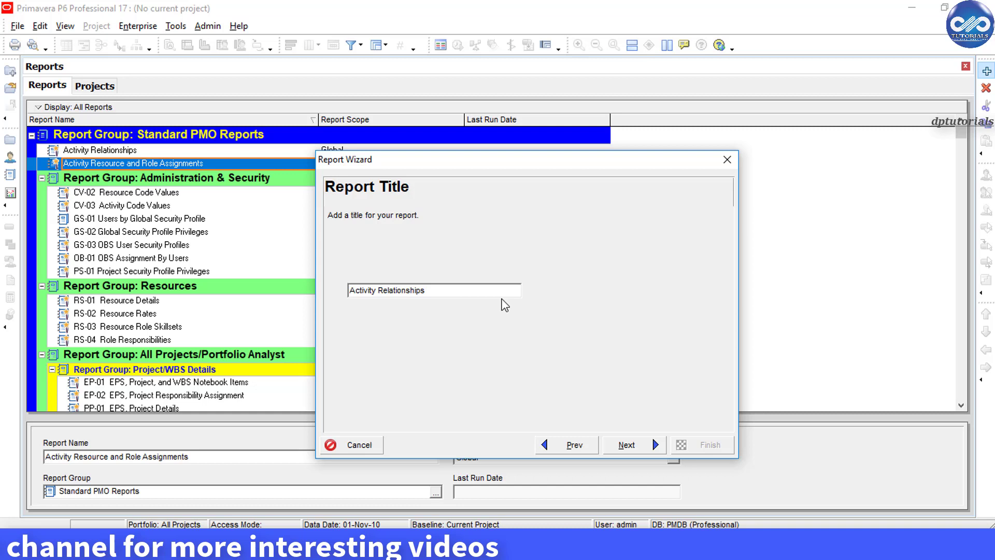
{"action": "left_click", "coordinate": [474, 290]}
{"action": "type", "text": "L"}
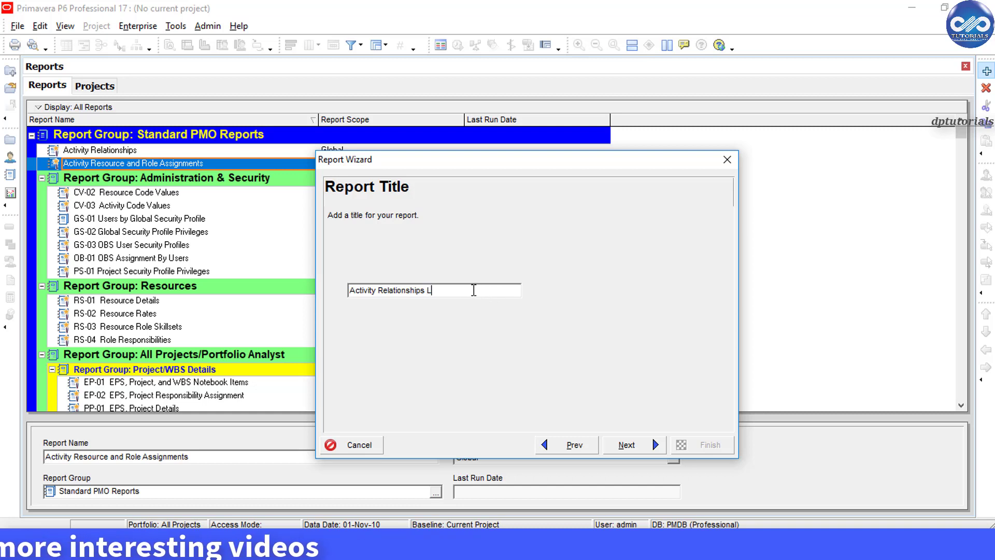
{"action": "type", "text": "ag Report"}
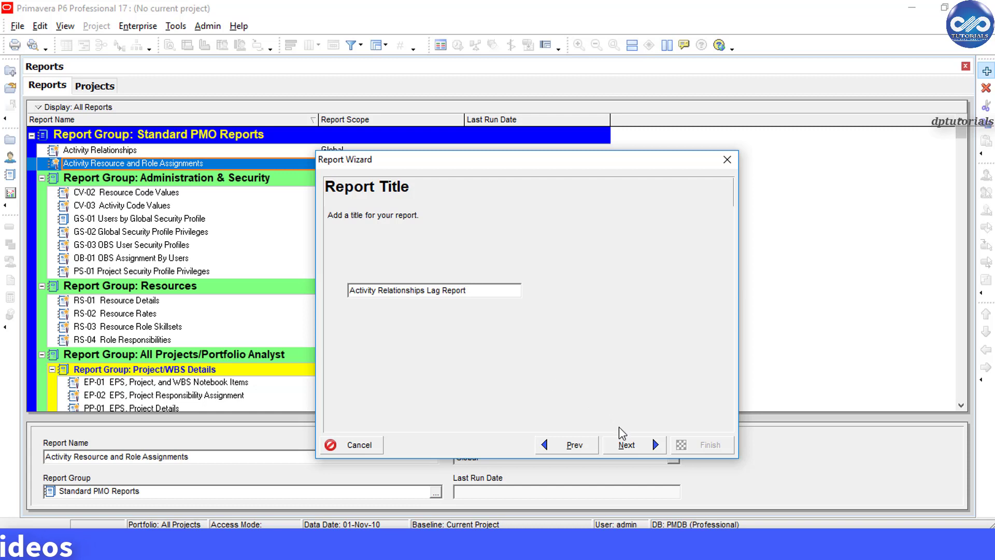
- Save the report and acknowledge the saved confirmation
{"action": "left_click", "coordinate": [646, 445]}
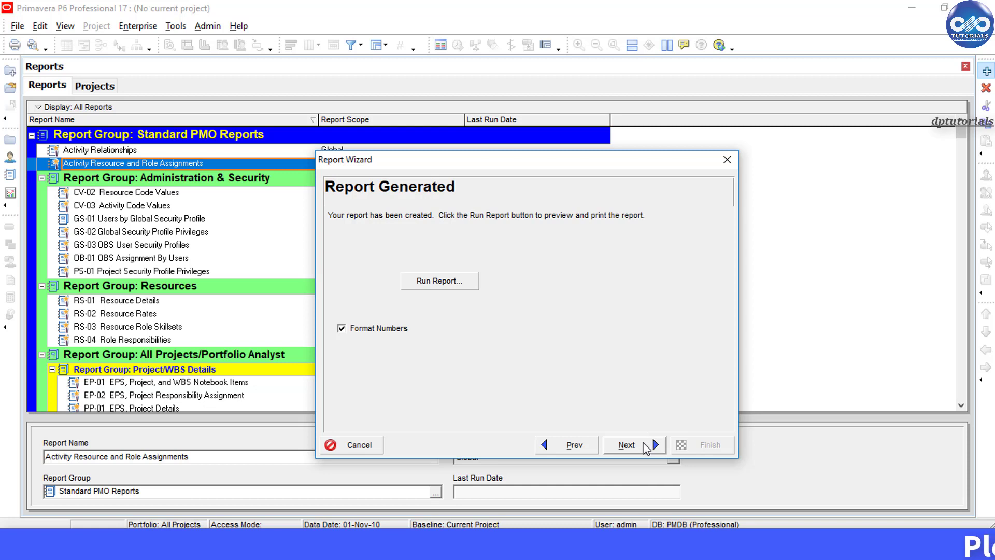
{"action": "left_click", "coordinate": [645, 446]}
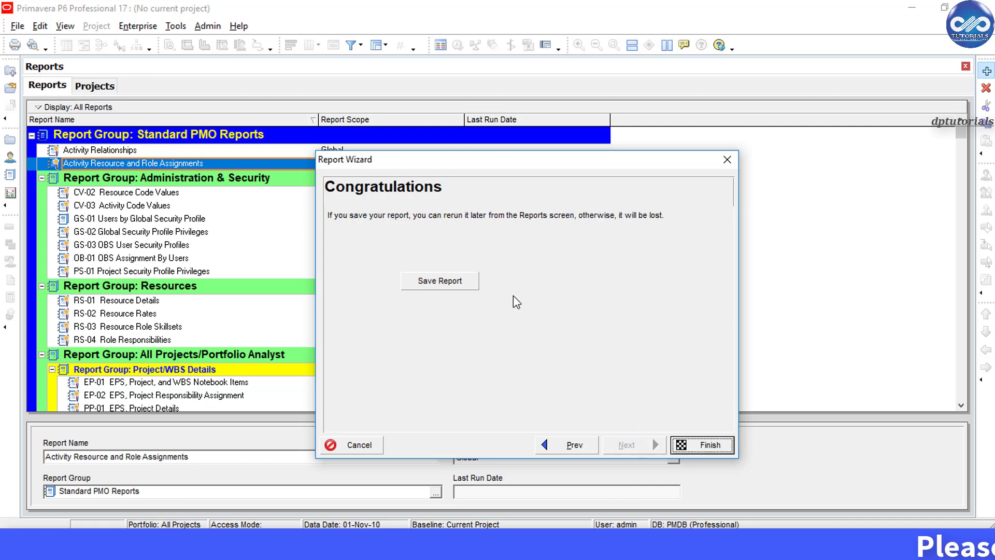
{"action": "left_click", "coordinate": [474, 281]}
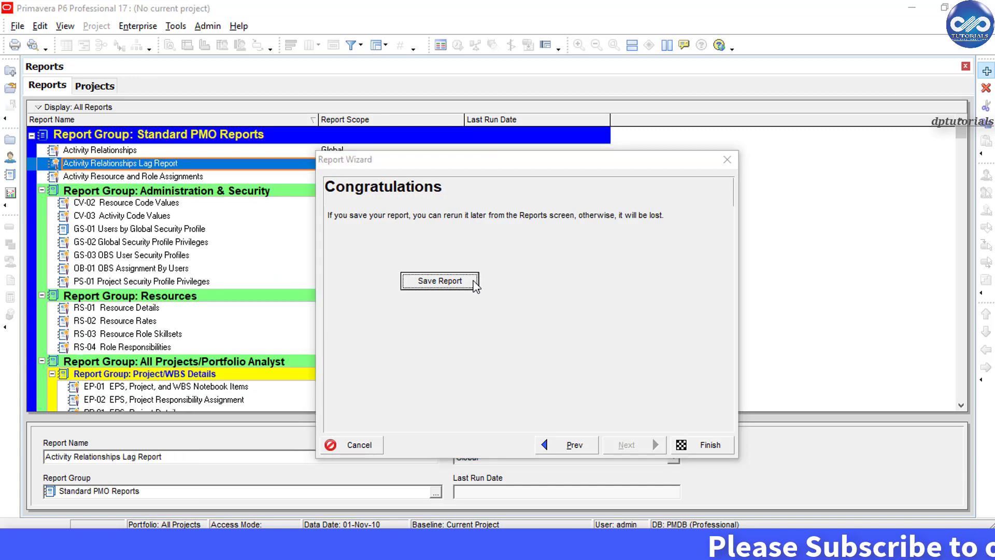
{"action": "left_click", "coordinate": [499, 298]}
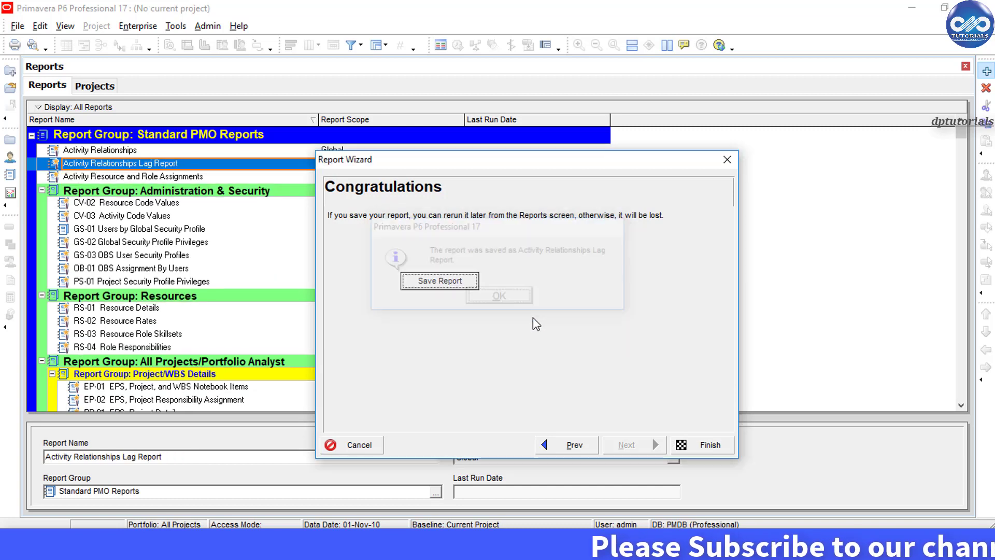
- Finish the wizard, open project PP22-2 PROCESS BOILER PLANT SIM, and return to Reports
{"action": "left_click", "coordinate": [695, 444]}
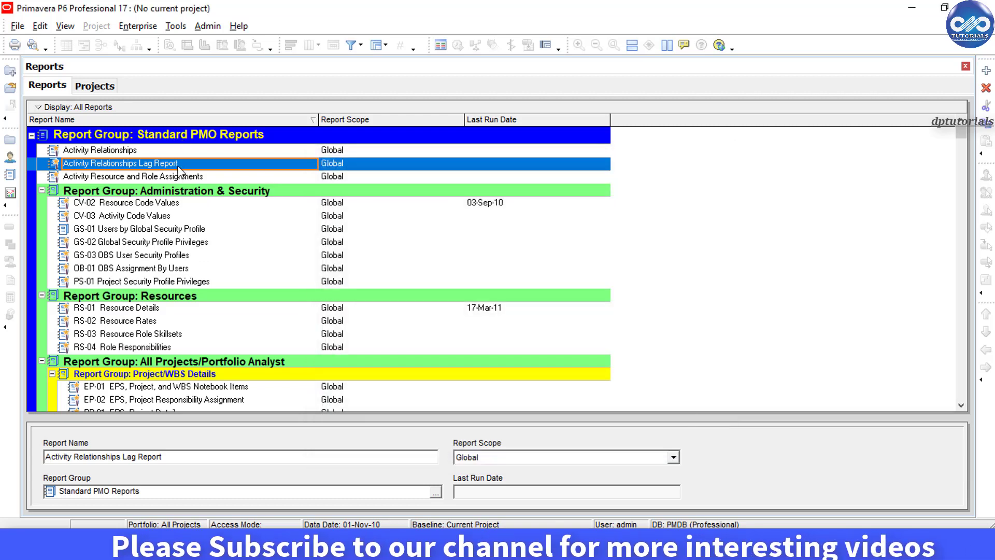
{"action": "left_click", "coordinate": [98, 88]}
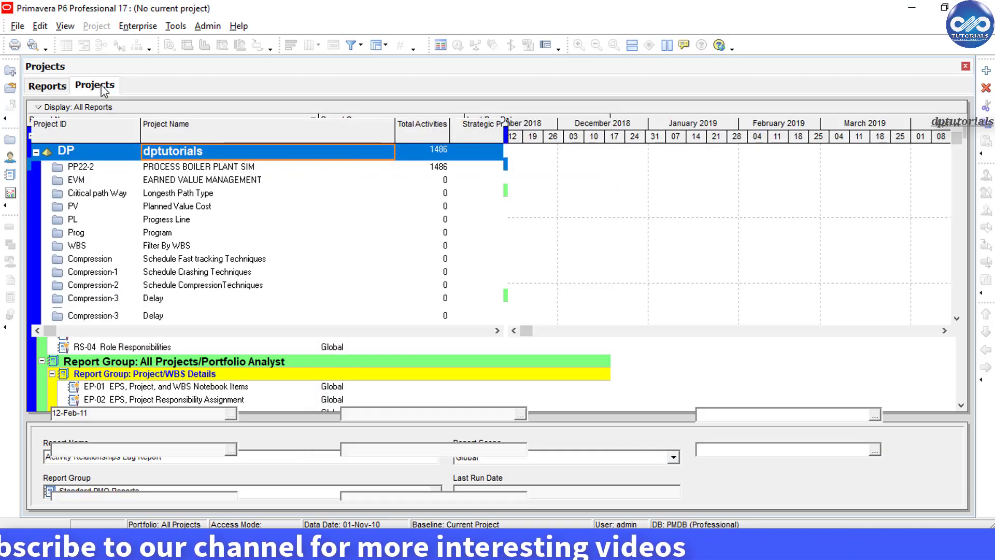
{"action": "right_click", "coordinate": [172, 165]}
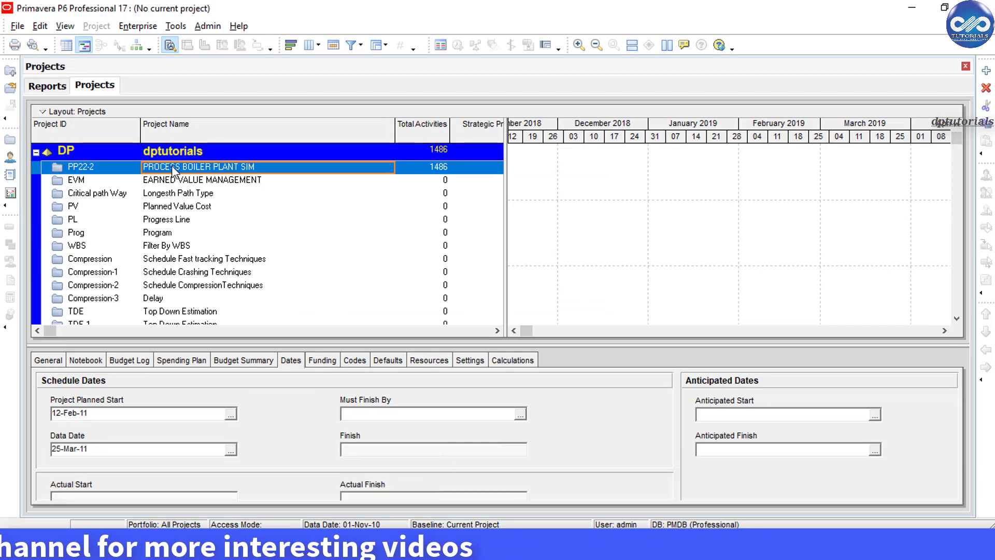
{"action": "left_click", "coordinate": [197, 173]}
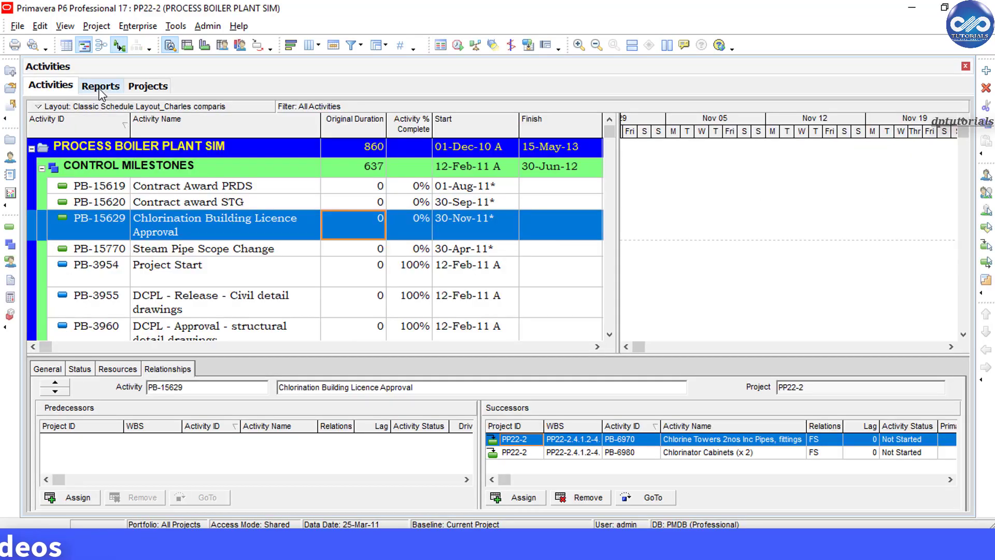
{"action": "left_click", "coordinate": [100, 86]}
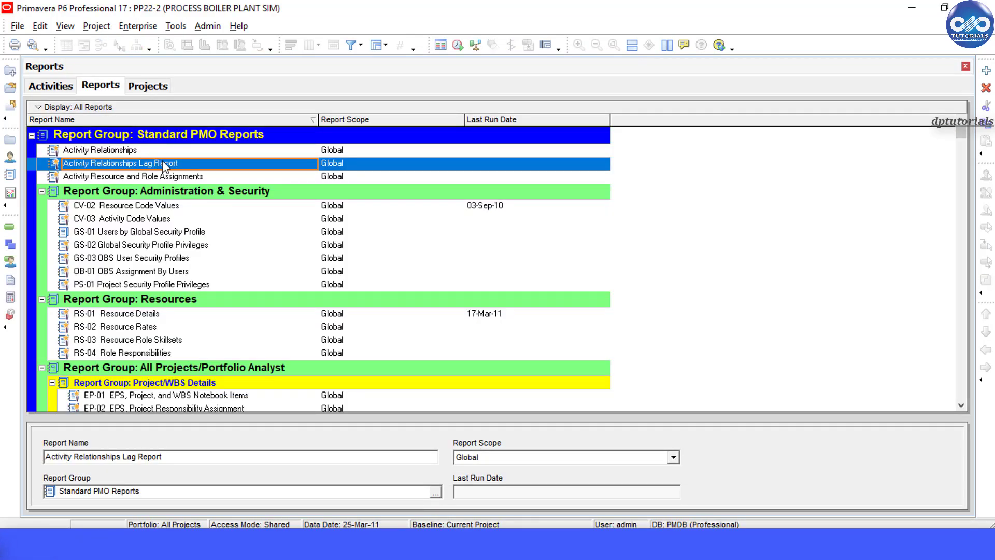
- Run the Activity Relationships Lag Report as a single report to Print Preview
{"action": "right_click", "coordinate": [185, 164]}
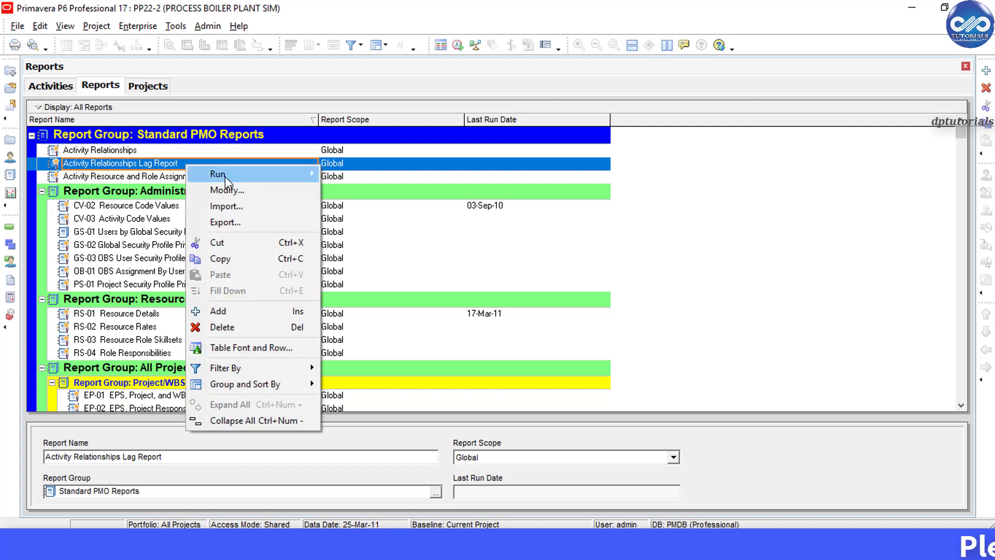
{"action": "mouse_move", "coordinate": [228, 182]}
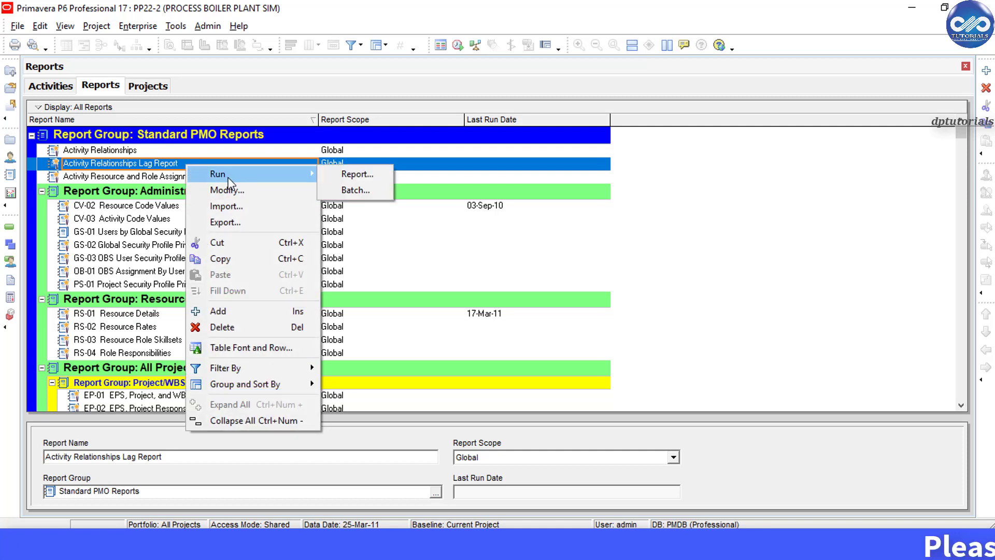
{"action": "left_click", "coordinate": [374, 176]}
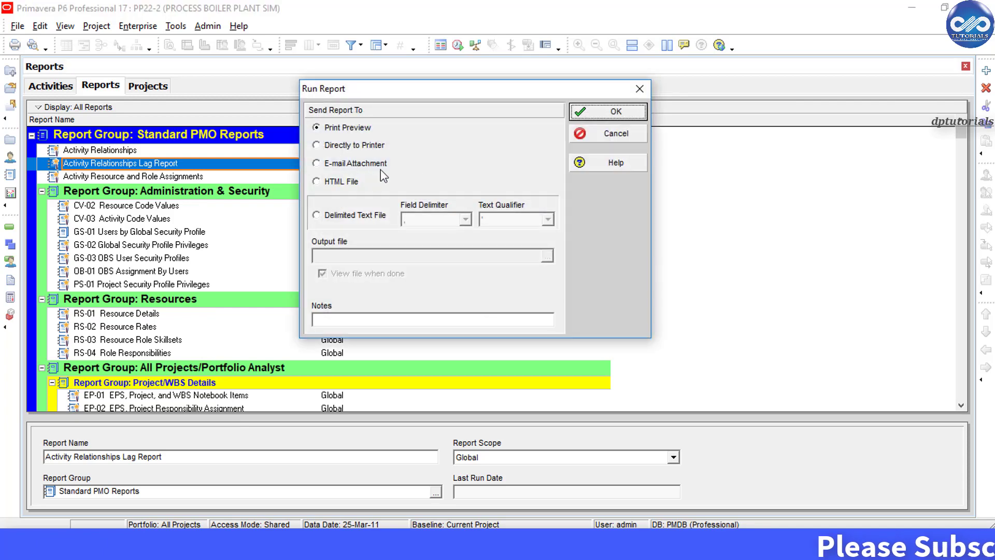
{"action": "left_click", "coordinate": [616, 112]}
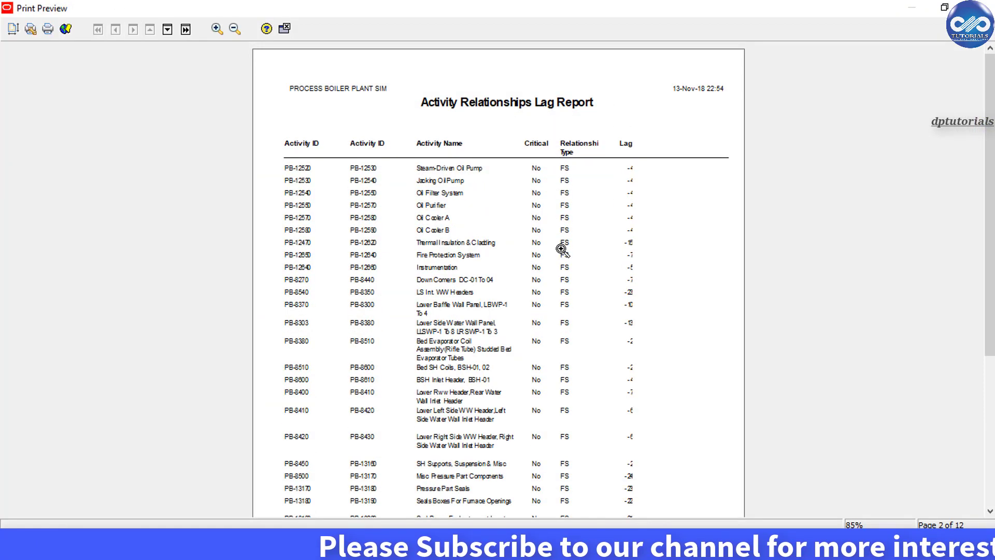
- Page through the 12-page preview and zoom in to read lag values like -14, -35 and 1
{"action": "key", "text": "Page_Down"}
{"action": "key", "text": "Page_Down"}
{"action": "key", "text": "Page_Down"}
{"action": "key", "text": "Page_Down"}
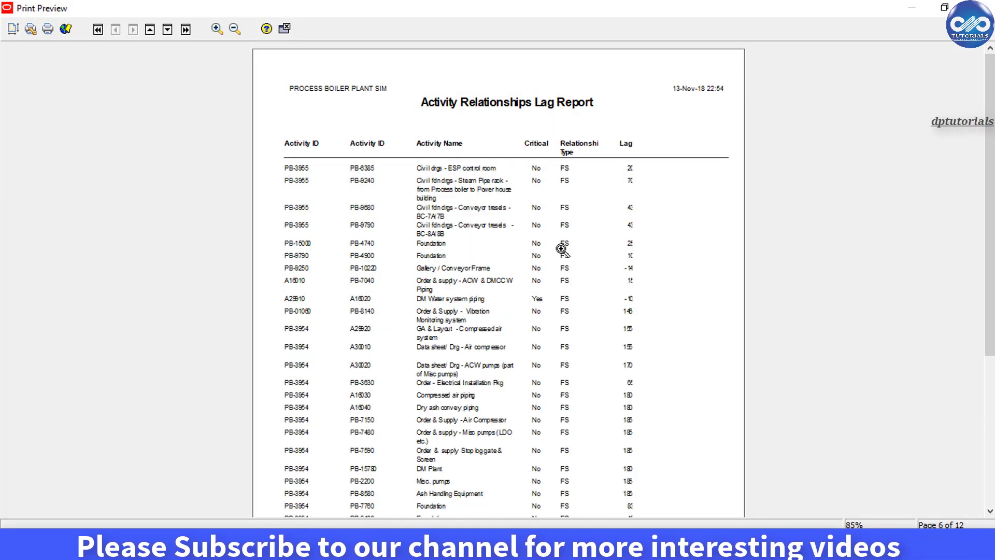
{"action": "key", "text": "Page_Down"}
{"action": "key", "text": "Page_Down"}
{"action": "left_click", "coordinate": [632, 187]}
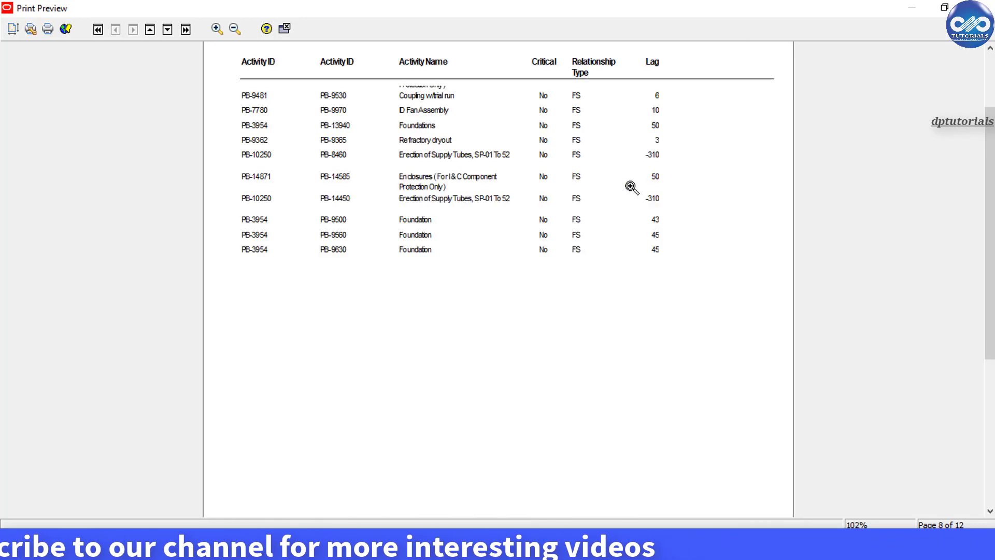
{"action": "key", "text": "Page_Down"}
{"action": "key", "text": "Page_Up"}
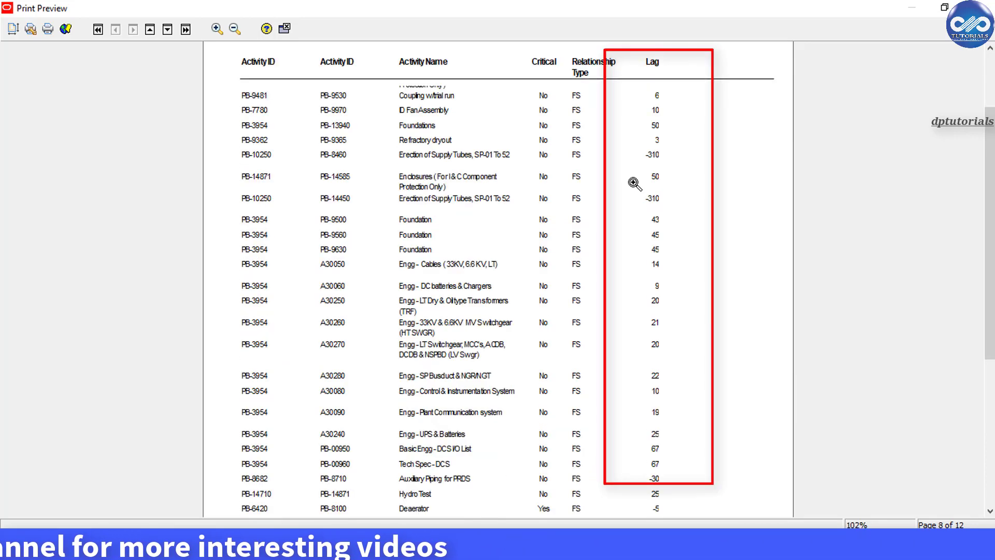
{"action": "key", "text": "Page_Down"}
{"action": "key", "text": "Page_Down"}
{"action": "key", "text": "Page_Down"}
{"action": "key", "text": "Page_Down"}
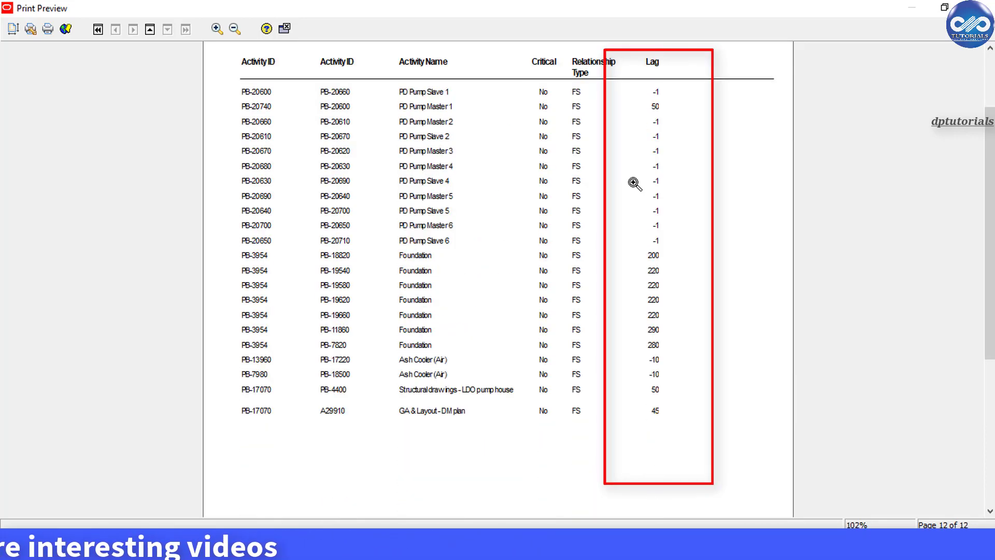
{"action": "key", "text": "Page_Up"}
{"action": "key", "text": "Page_Up"}
{"action": "key", "text": "Page_Up"}
{"action": "key", "text": "Page_Up"}
{"action": "key", "text": "Page_Up"}
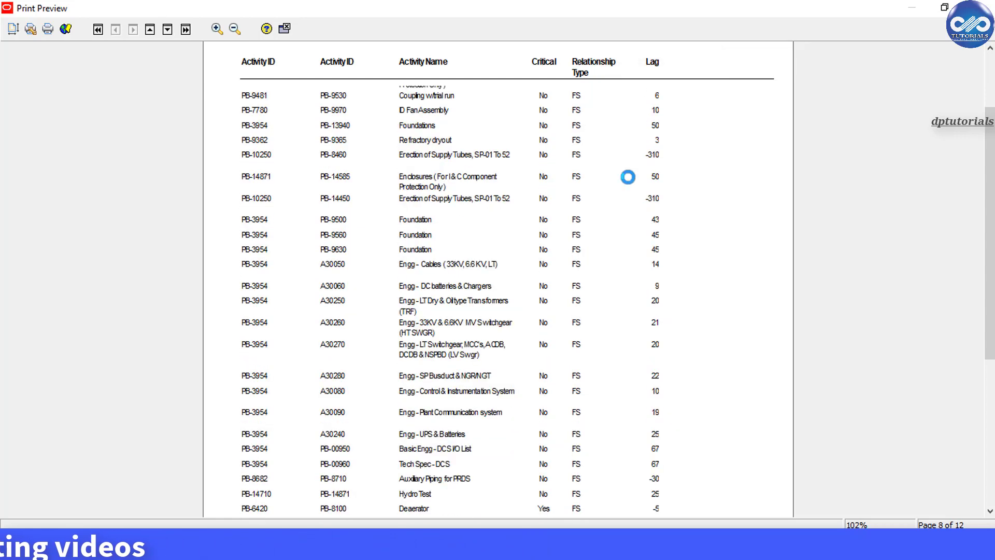
{"action": "key", "text": "Page_Up"}
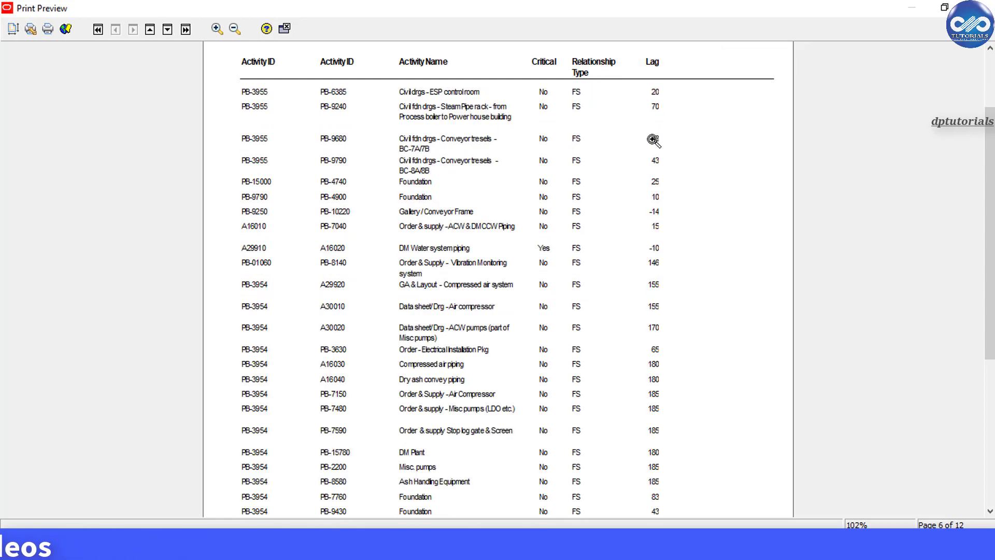
{"action": "key", "text": "Page_Up"}
{"action": "key", "text": "Page_Up"}
{"action": "key", "text": "Page_Up"}
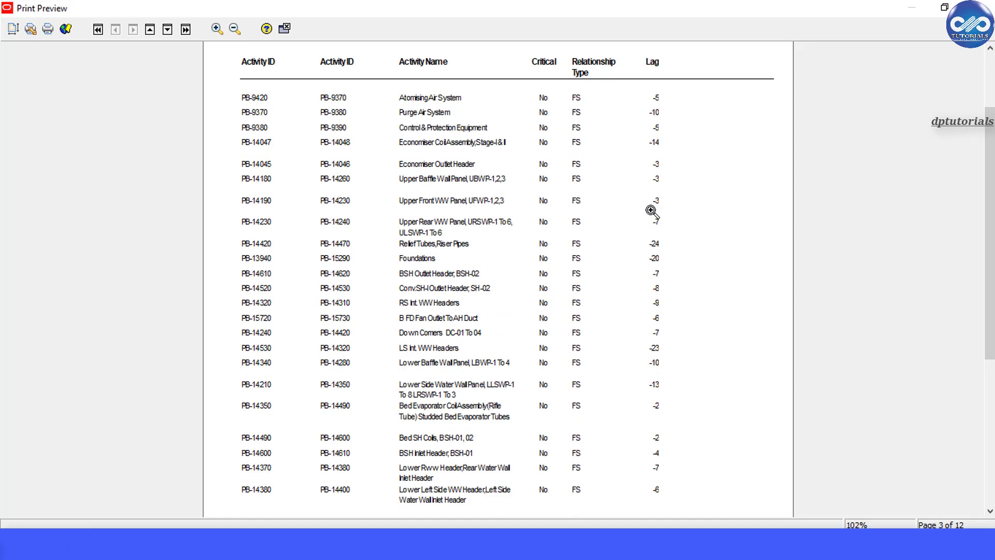
{"action": "key", "text": "Page_Up"}
{"action": "key", "text": "Page_Up"}
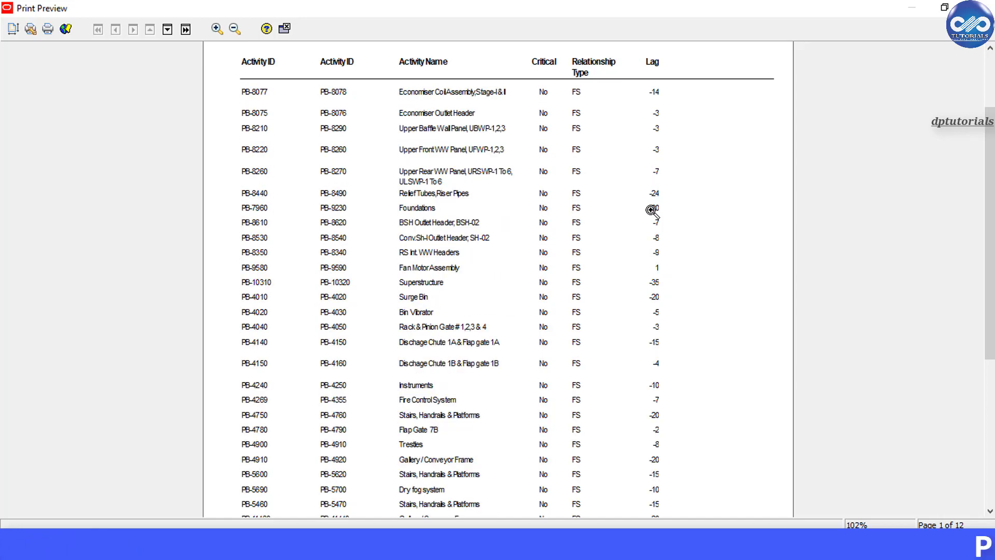
{"action": "left_click", "coordinate": [666, 190]}
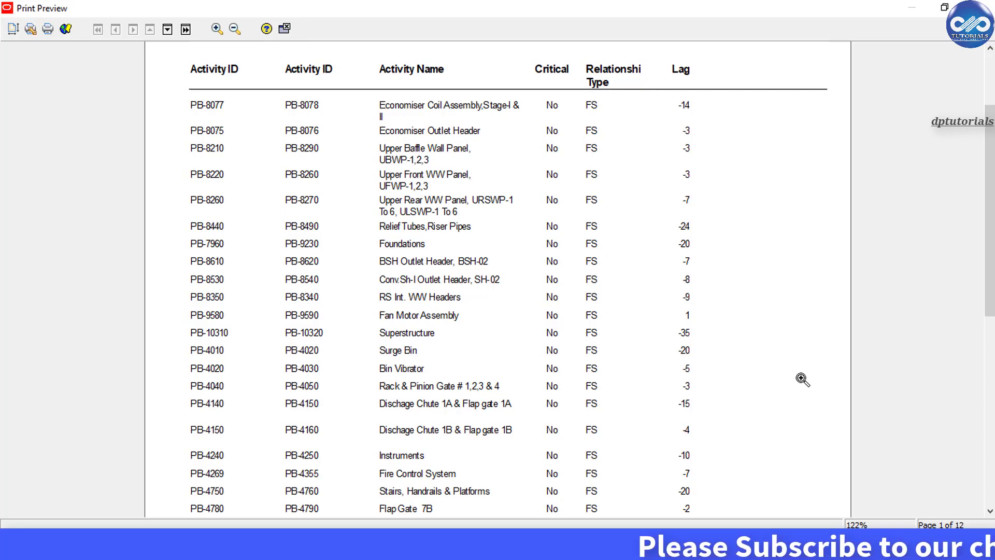
{"action": "scroll", "coordinate": [805, 382], "scroll_direction": "down", "scroll_amount": 3}
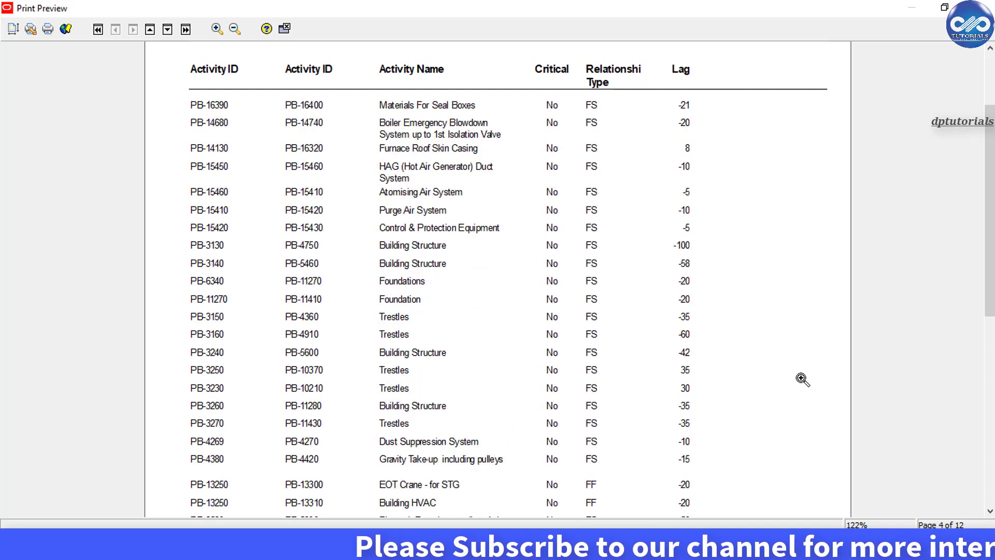
{"action": "scroll", "coordinate": [803, 380], "scroll_direction": "down", "scroll_amount": 1}
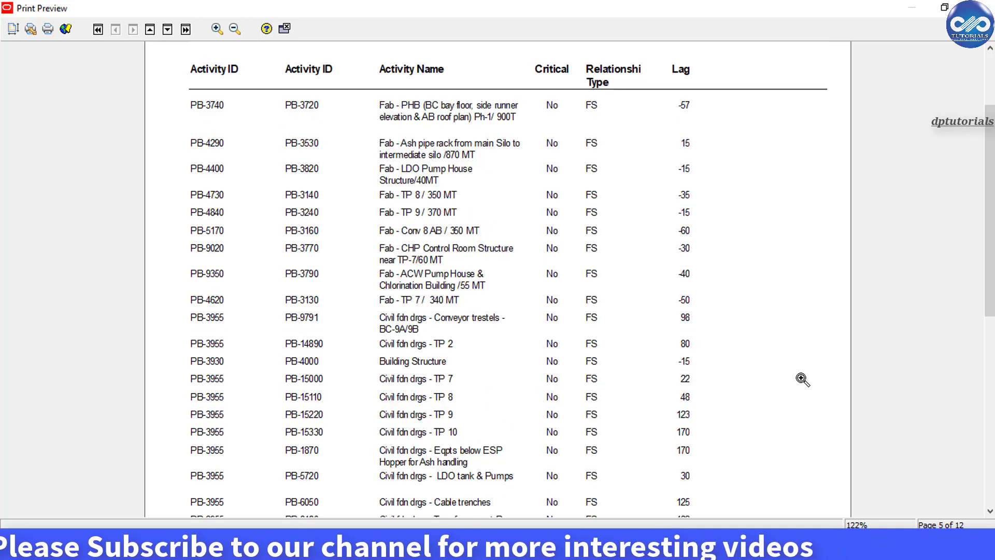